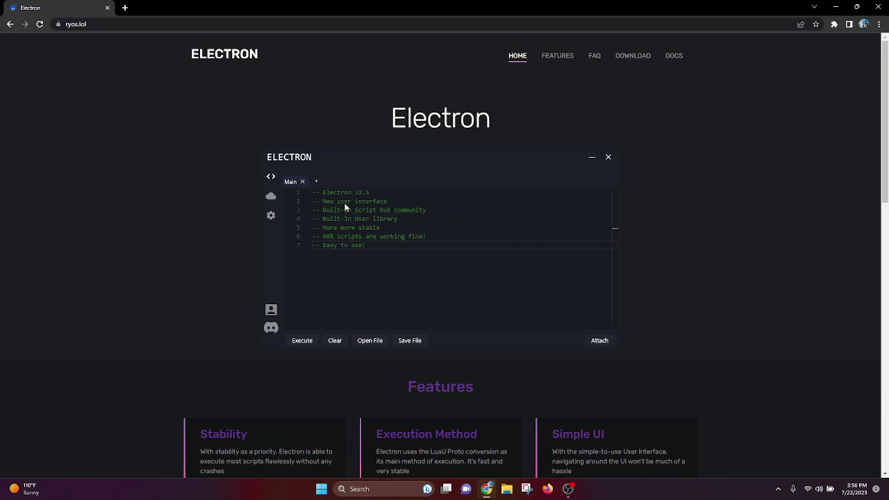
Look over the Electron home page and go to its Download section.
scroll(681, 348, down, 3)
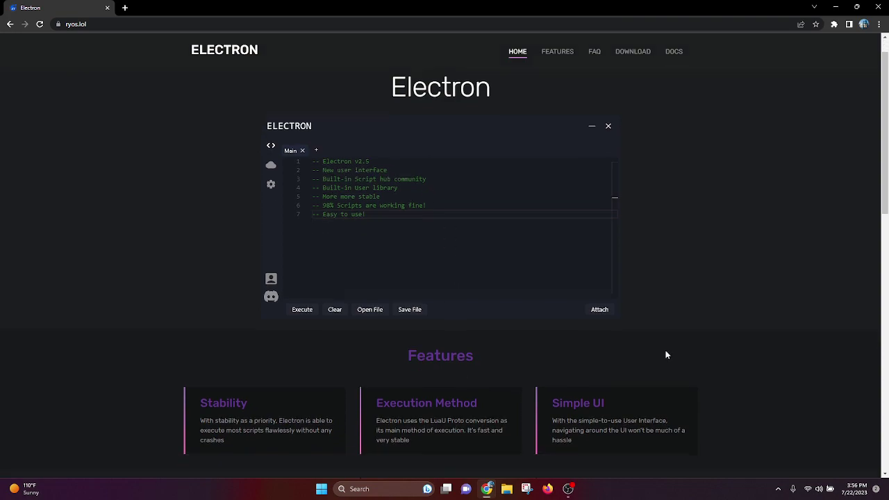
scroll(696, 227, up, 3)
click(634, 56)
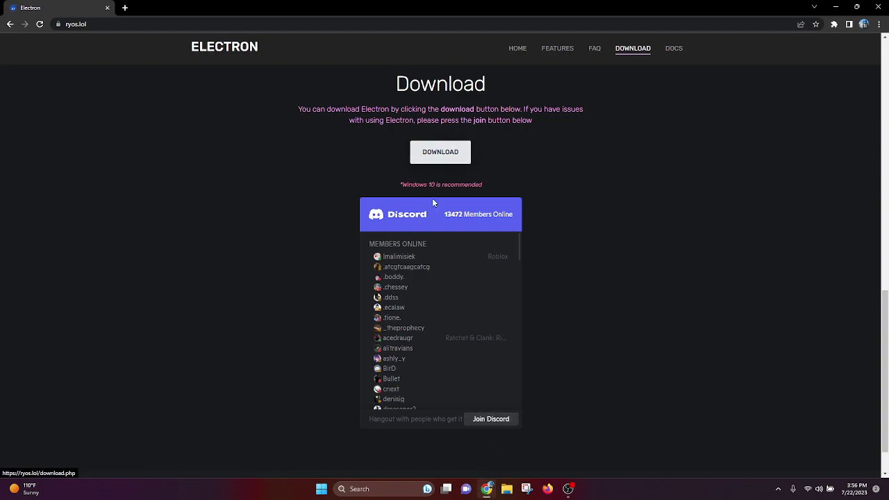
Check the real-time protection setting under Virus & threat protection in Windows Security and close the window.
click(378, 489)
text(windows)
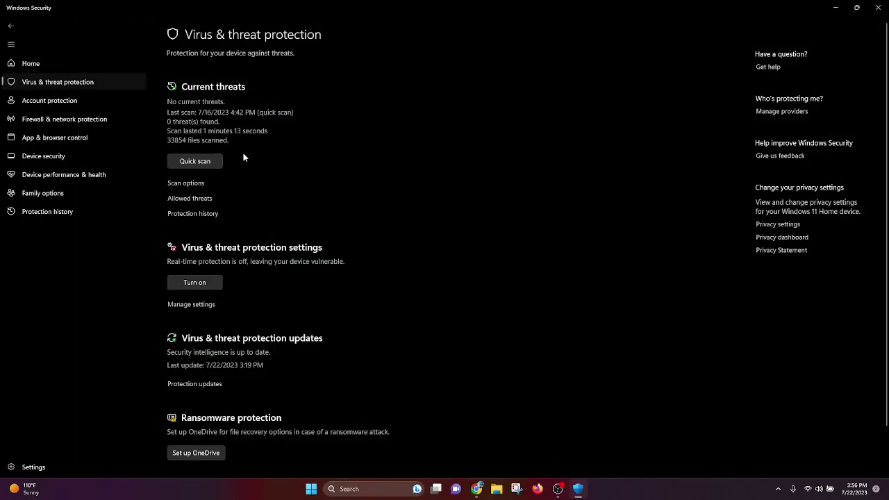
click(200, 308)
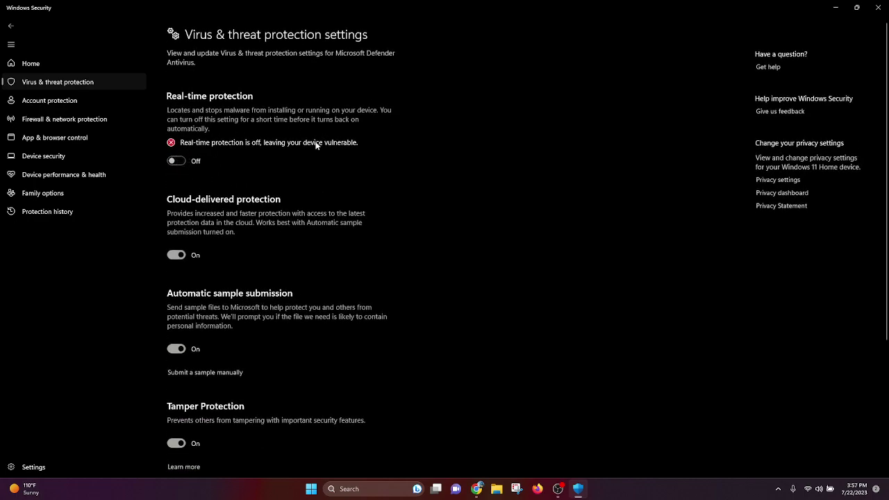
click(877, 8)
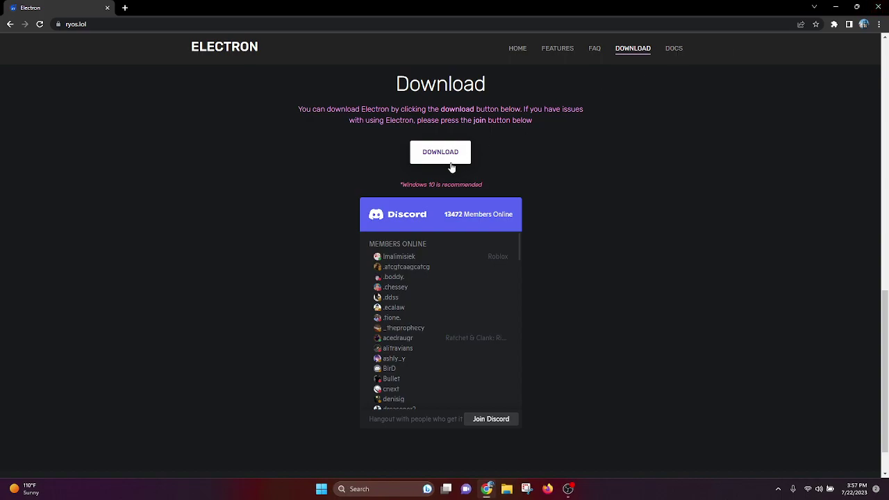
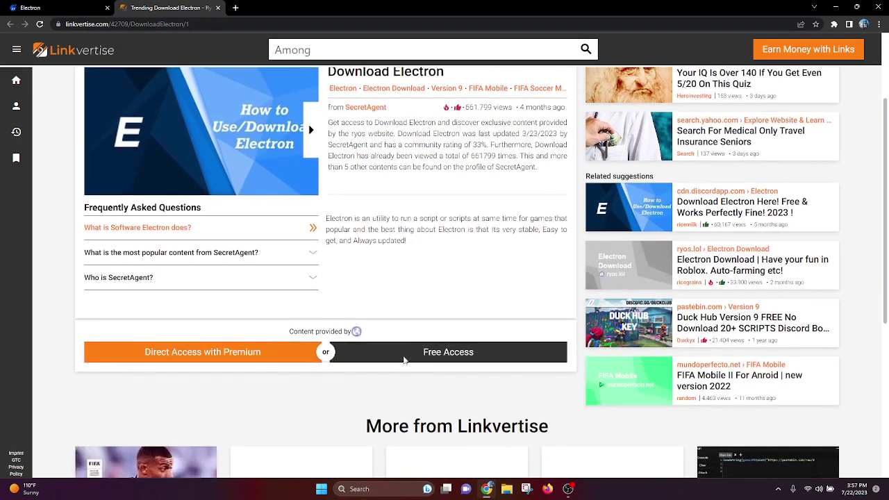
Choose free access for the Electron download and complete the human verification to download Electron.zip.
click(403, 354)
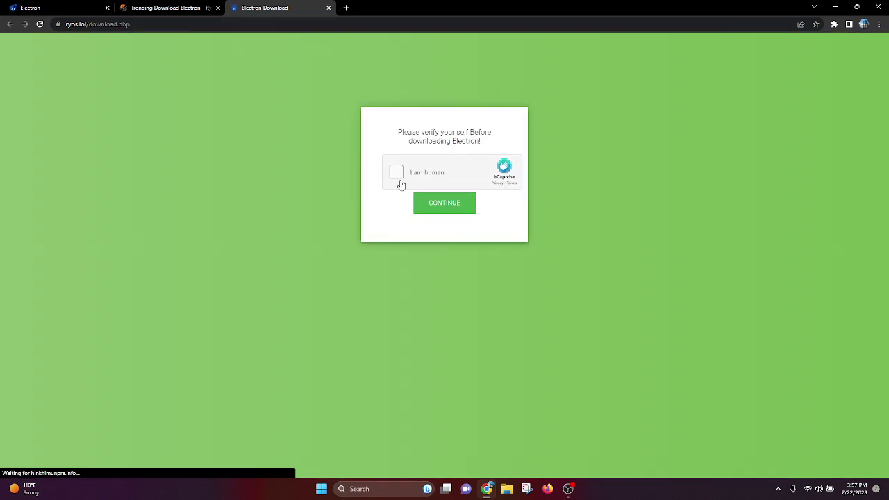
click(397, 175)
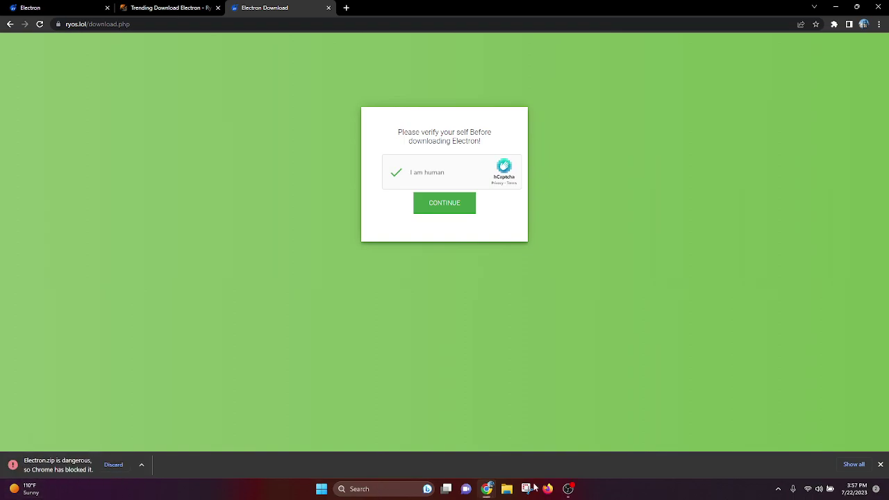
Keep the blocked Electron.zip in the browser's download list and show the file in its folder.
click(854, 464)
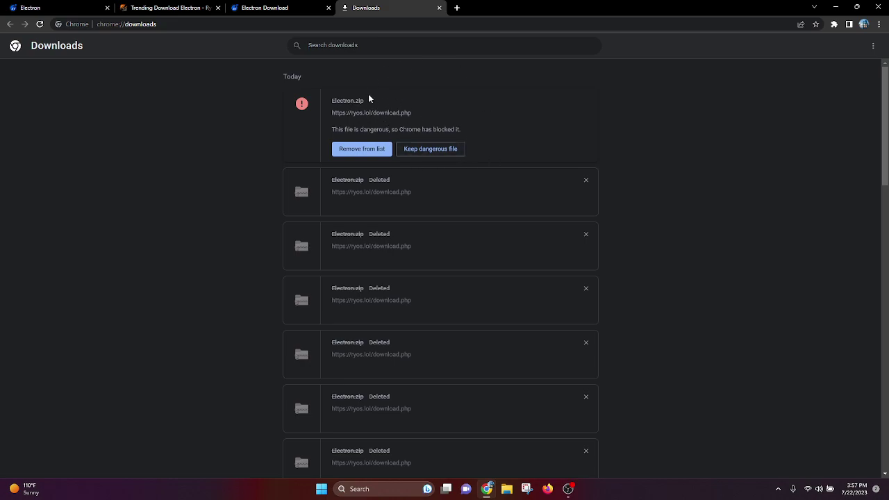
click(440, 150)
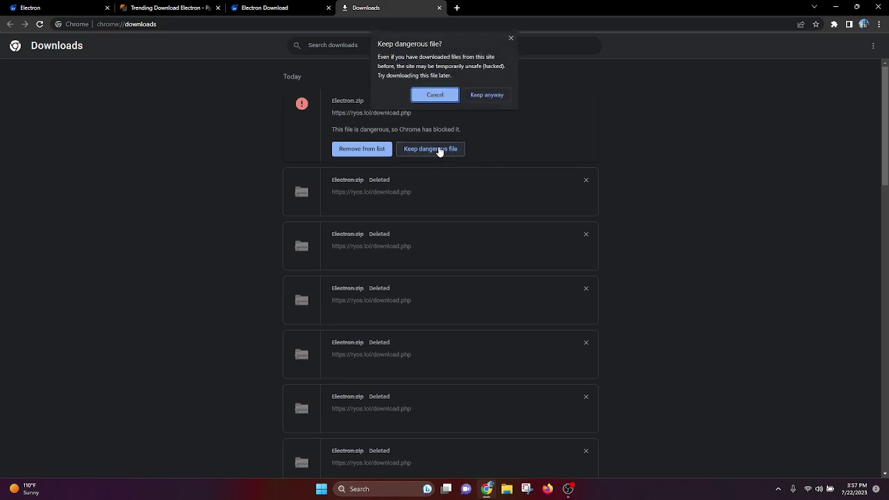
click(487, 95)
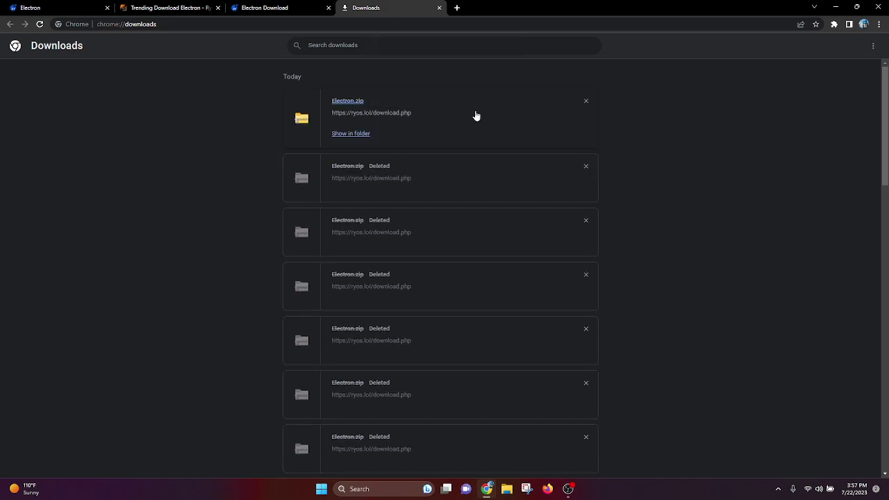
click(349, 135)
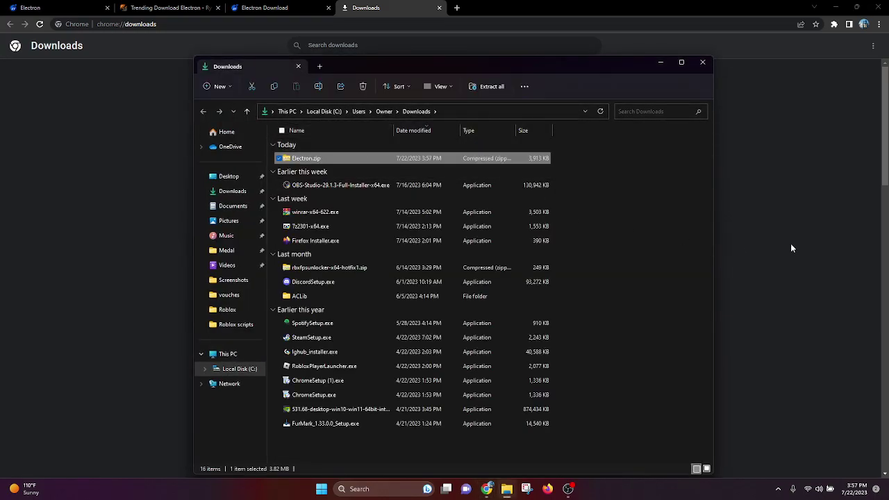
Close the browser, move Electron.zip from the Downloads folder to the desktop, and close the folder window.
click(878, 7)
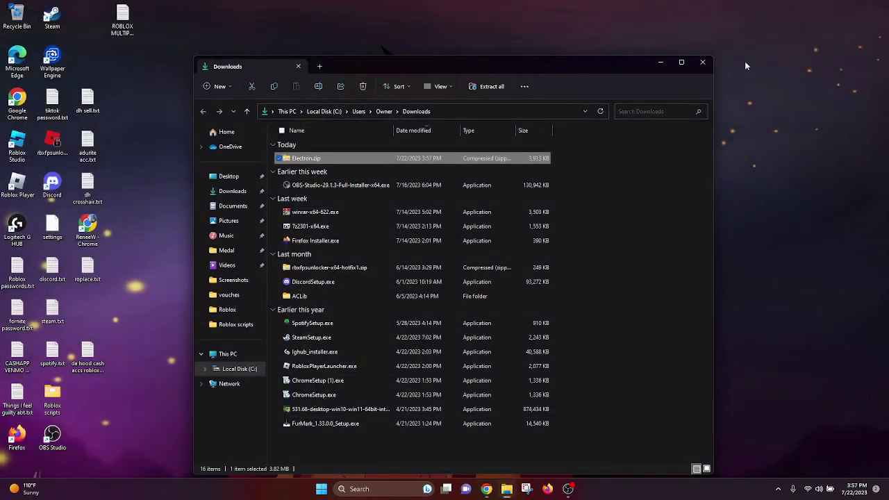
drag(308, 159, 158, 142)
click(702, 62)
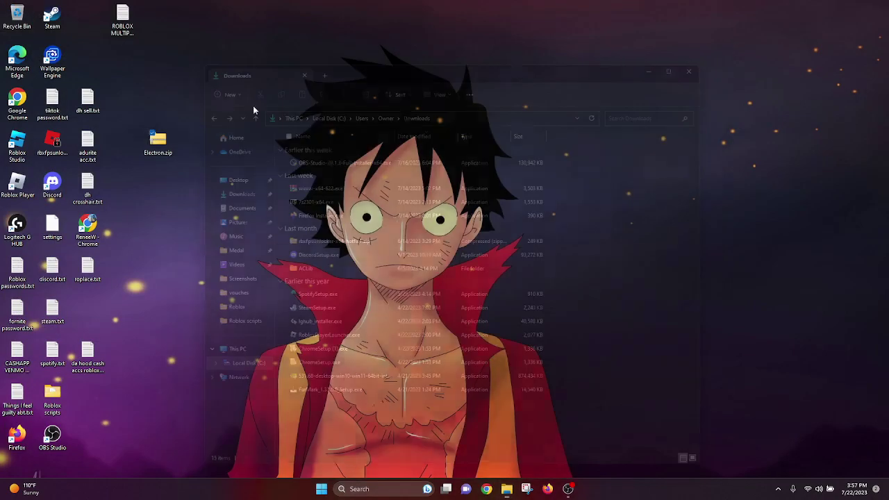
Extract Electron.zip on the desktop with WinRAR and move the extracted Electron folder to the middle of the desktop.
right_click(156, 142)
mouse_move(239, 316)
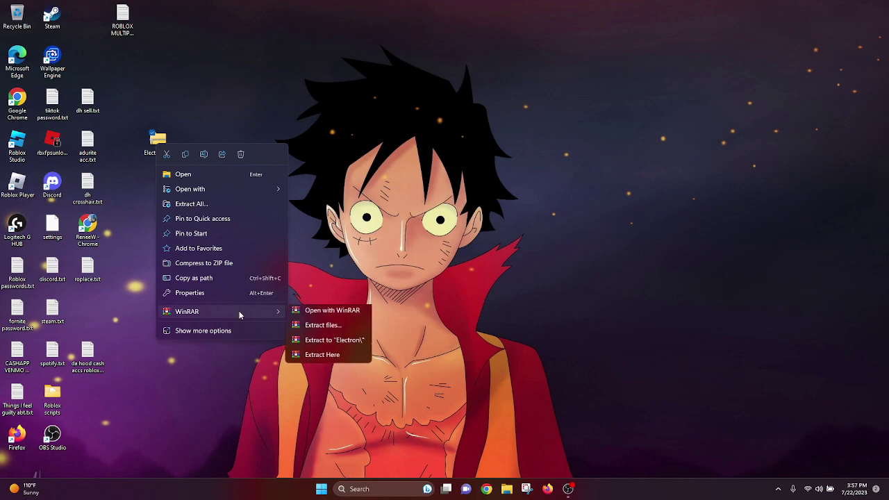
click(323, 347)
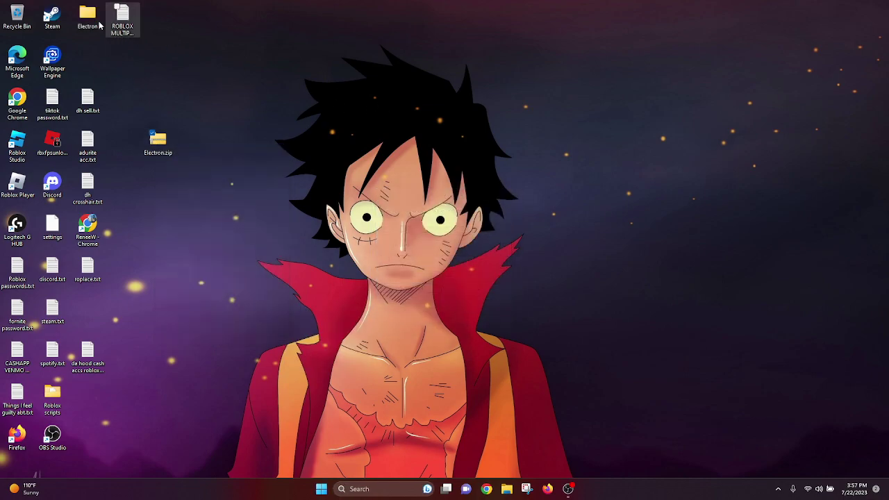
drag(89, 17, 406, 227)
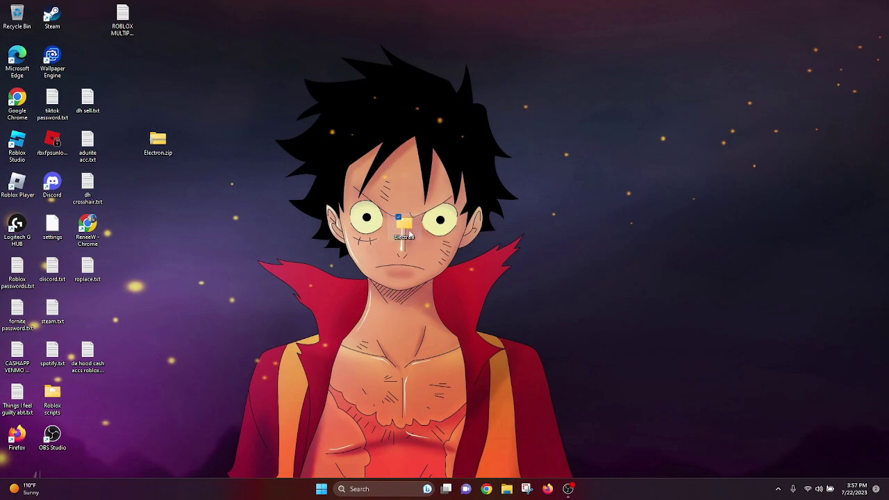
Run Electron.exe from the inner Electron folder, minimize its window, and close the folder window.
double_click(407, 225)
double_click(317, 145)
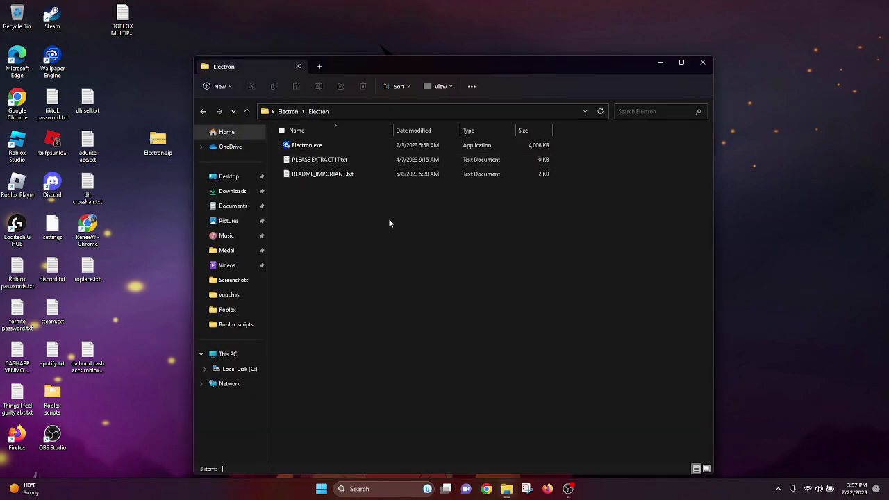
double_click(317, 145)
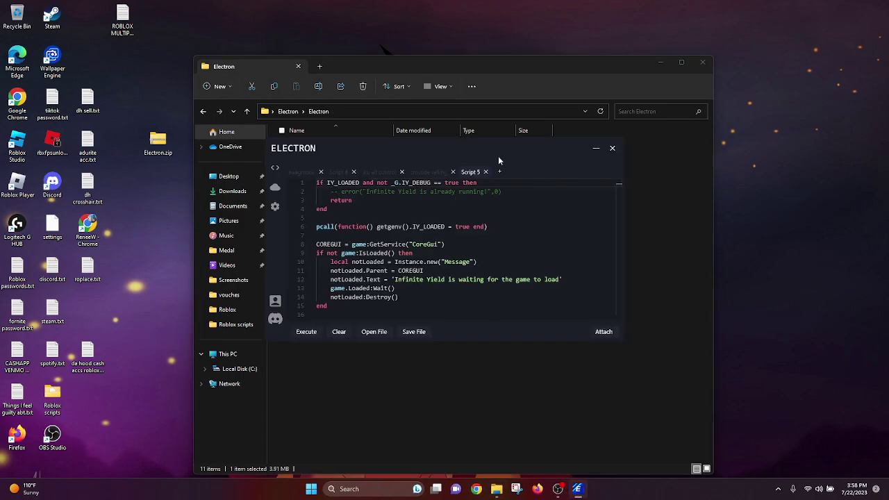
click(595, 151)
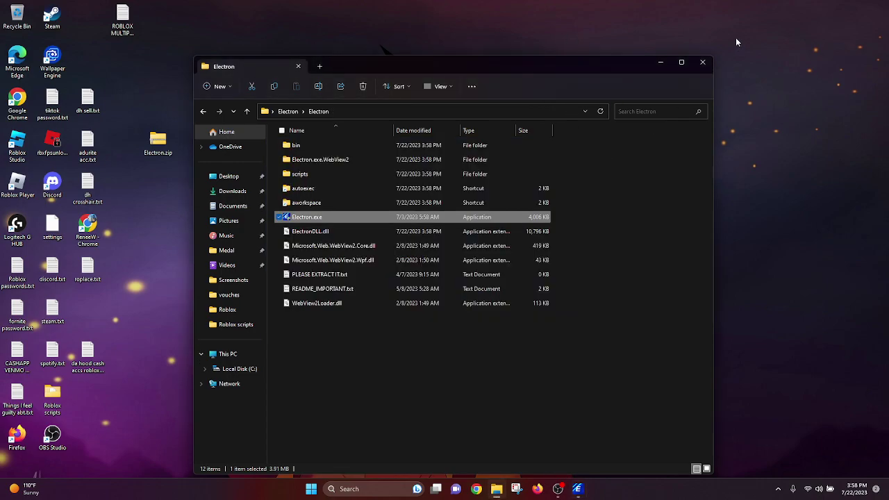
click(703, 62)
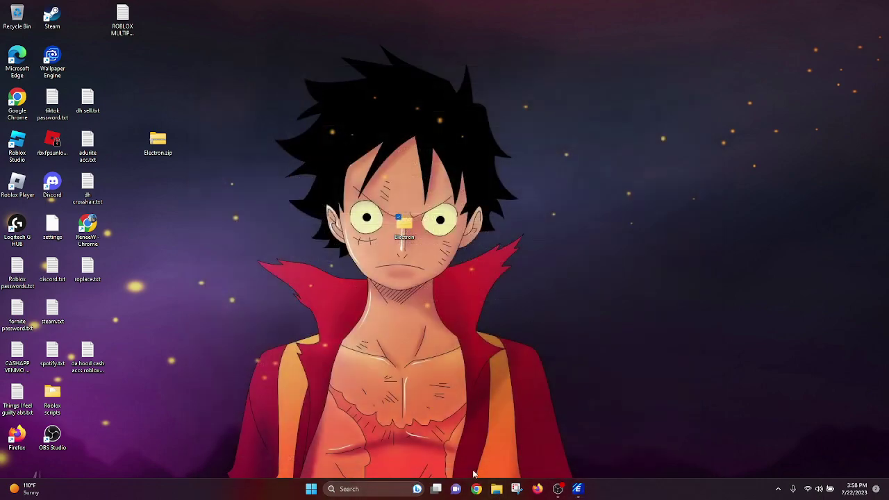
Find Roblox in the Microsoft Store with the search "roblox" and launch the app.
click(392, 489)
text(microsoft Store)
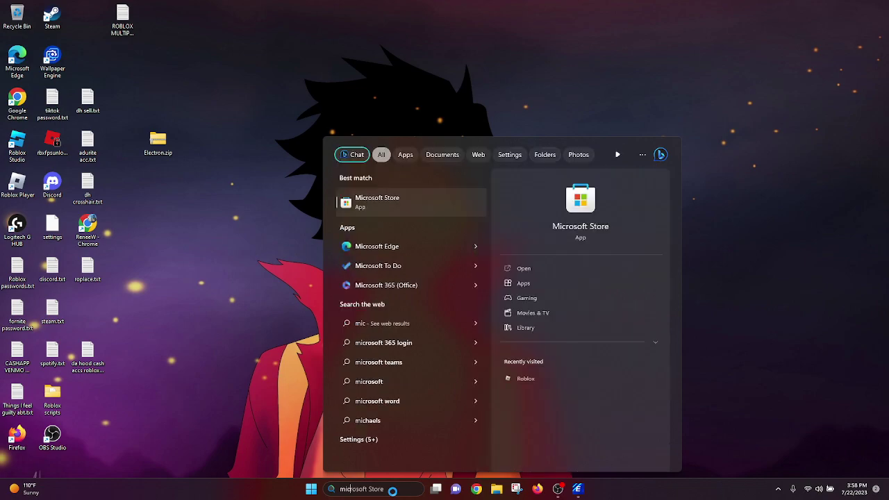
click(391, 208)
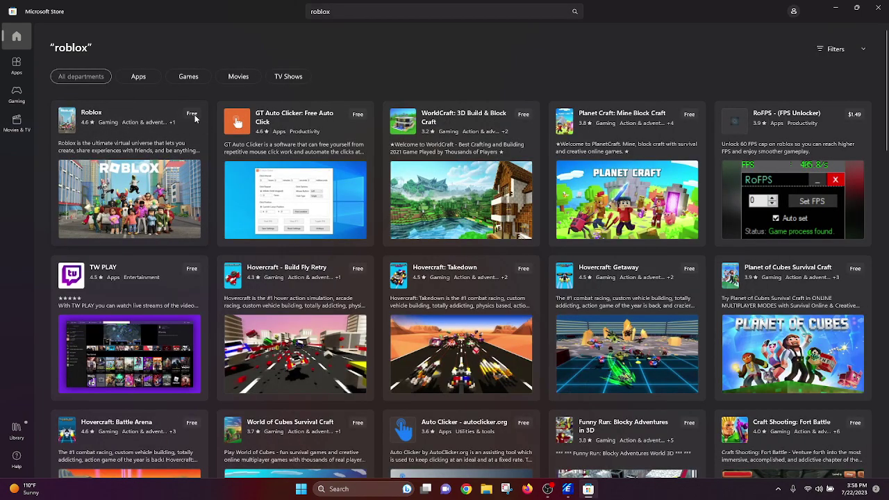
click(195, 118)
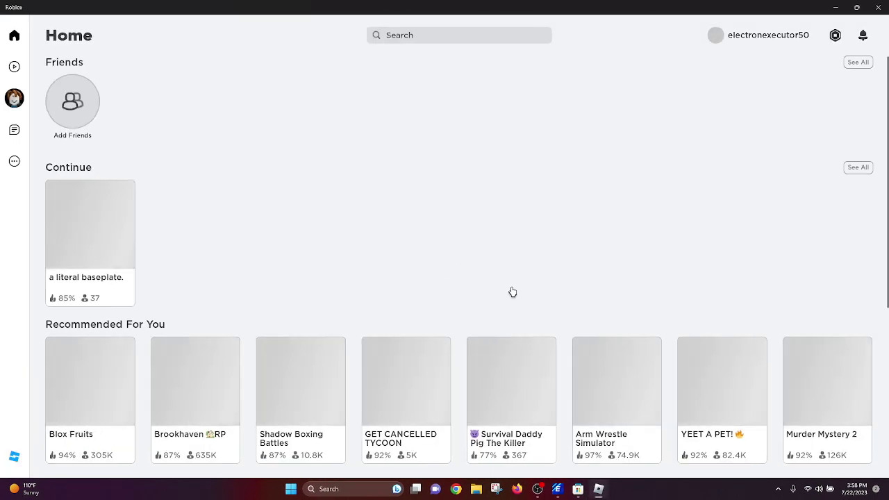
Join the "a literal baseplate." experience from the Continue row and walk the character backward.
mouse_move(100, 228)
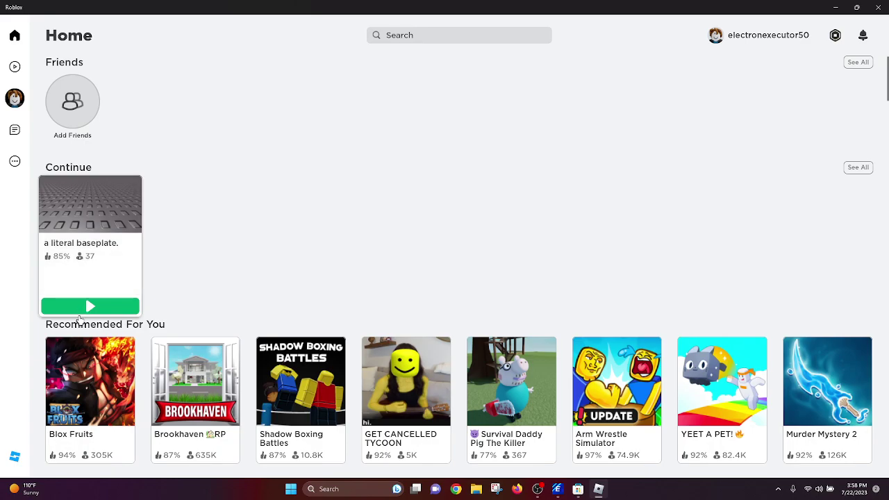
click(83, 309)
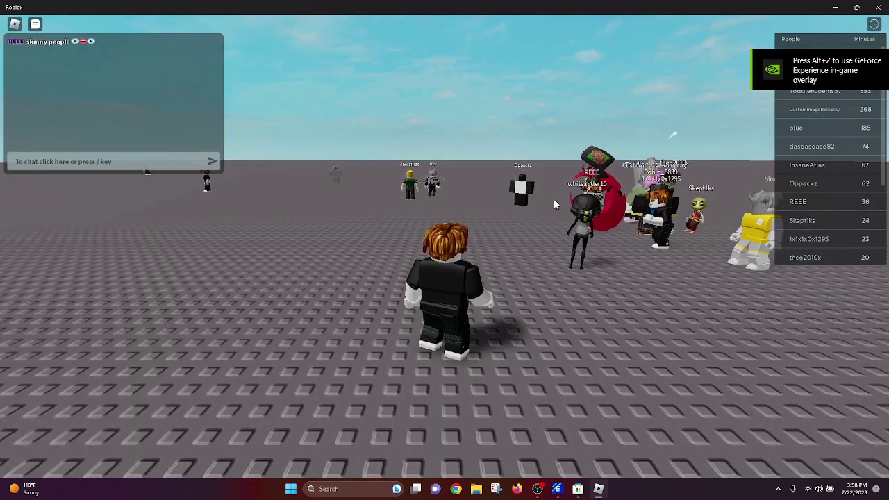
key(s)
Bring up the Electron window over the game, add a blank script tab and close that tab.
click(557, 489)
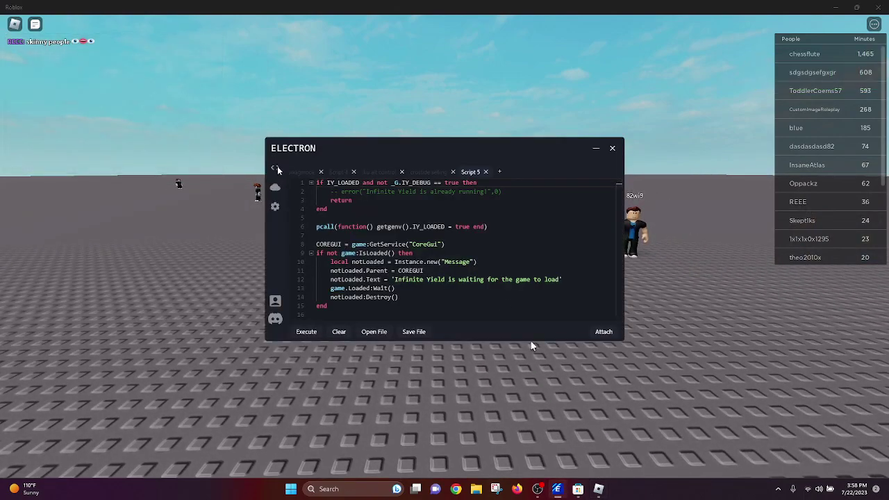
click(499, 172)
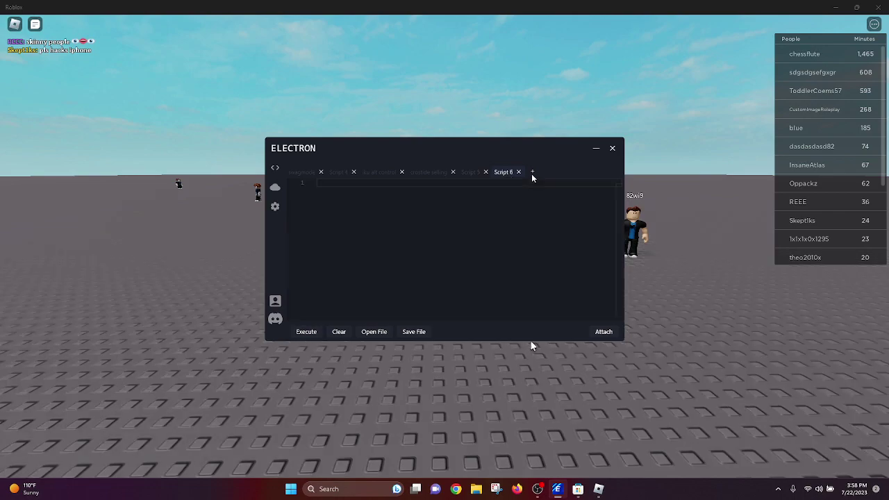
click(519, 172)
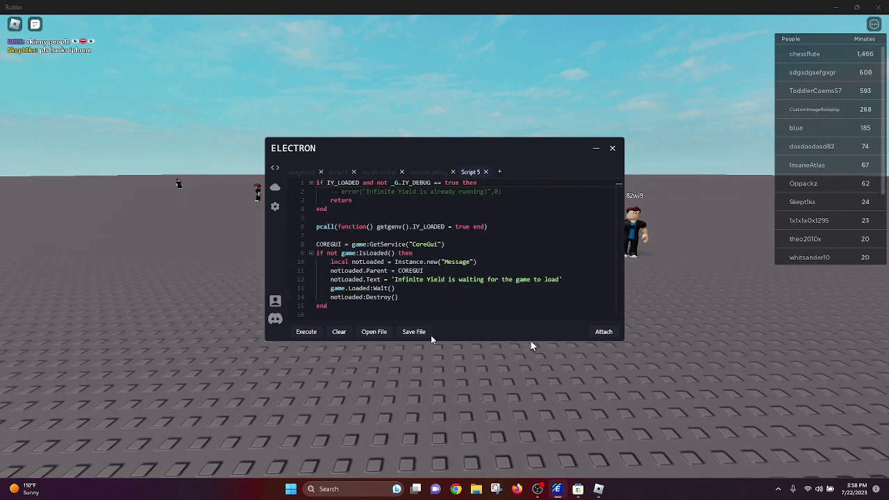
Clear the script in the first tab of the Electron editor and close that tab.
click(340, 172)
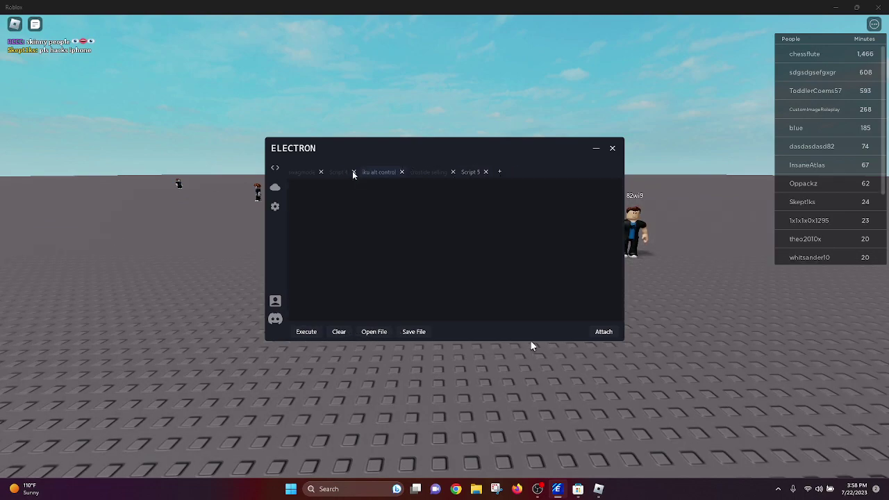
click(296, 175)
click(339, 334)
click(321, 172)
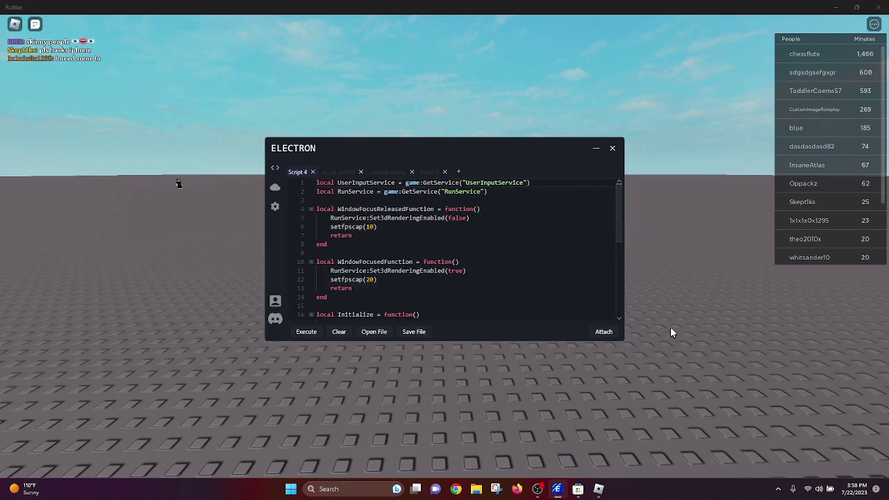
Insert random test text after "return" on line 7 of the Script 4 code and delete it again.
scroll(508, 289, down, 4)
scroll(445, 277, up, 4)
click(394, 236)
text(hnuwbadua)
key(BackSpace)
key(BackSpace)
key(BackSpace)
key(BackSpace)
key(BackSpace)
key(BackSpace)
key(BackSpace)
key(BackSpace)
key(BackSpace)
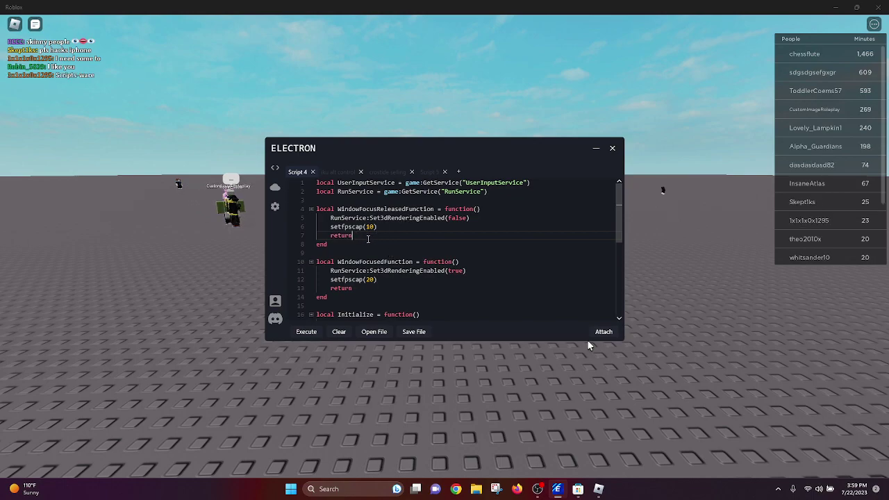
Search Electron's script hub for "arsenal" and clear the search field.
click(275, 186)
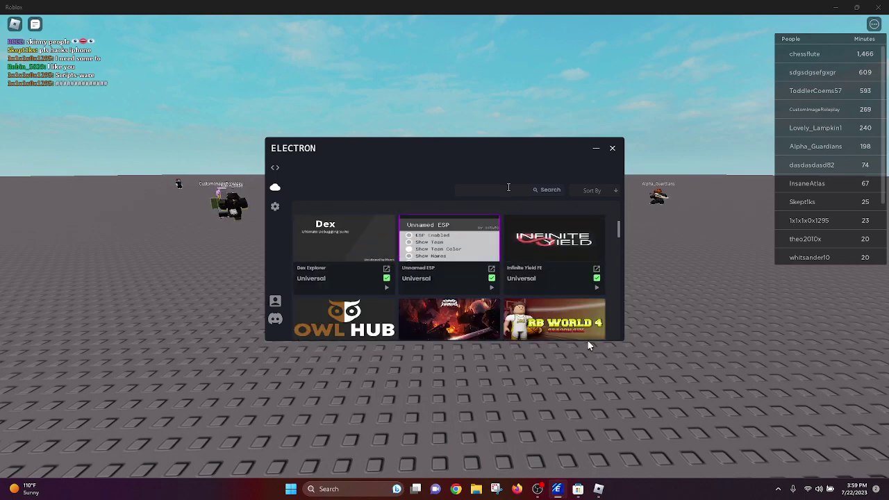
click(500, 190)
text(arsenal)
key(Return)
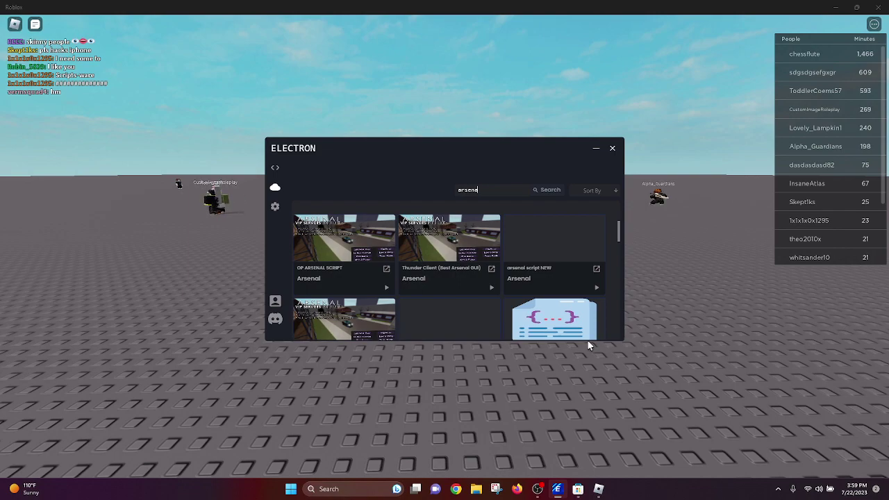
key(ctrl+a)
text(a)
key(BackSpace)
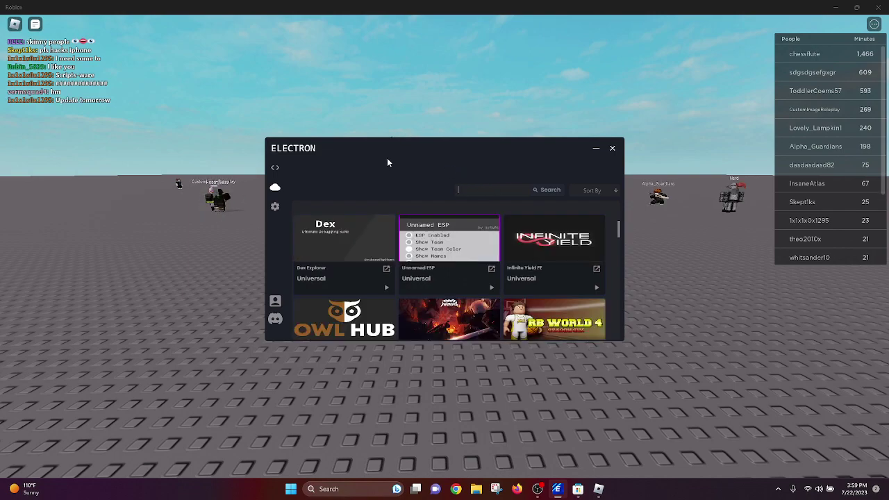
Search Electron's script hub for "infinite yield" and clear the search field.
click(276, 207)
click(275, 187)
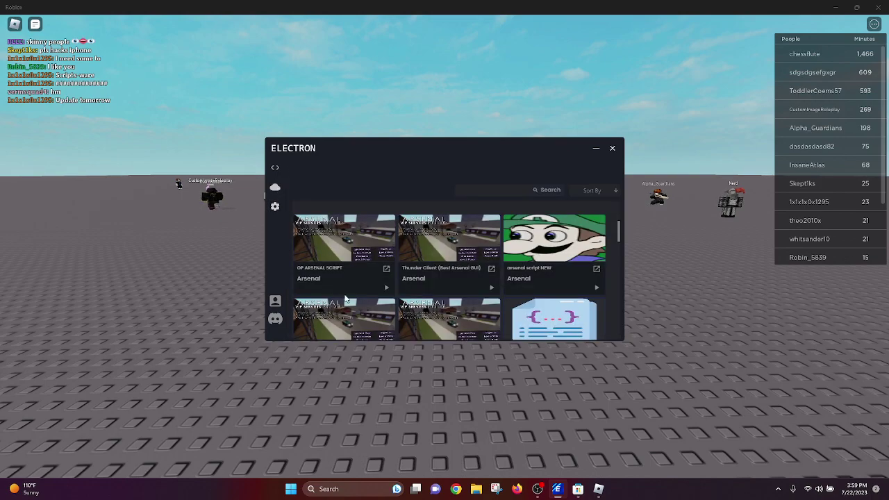
click(494, 193)
text(infinite)
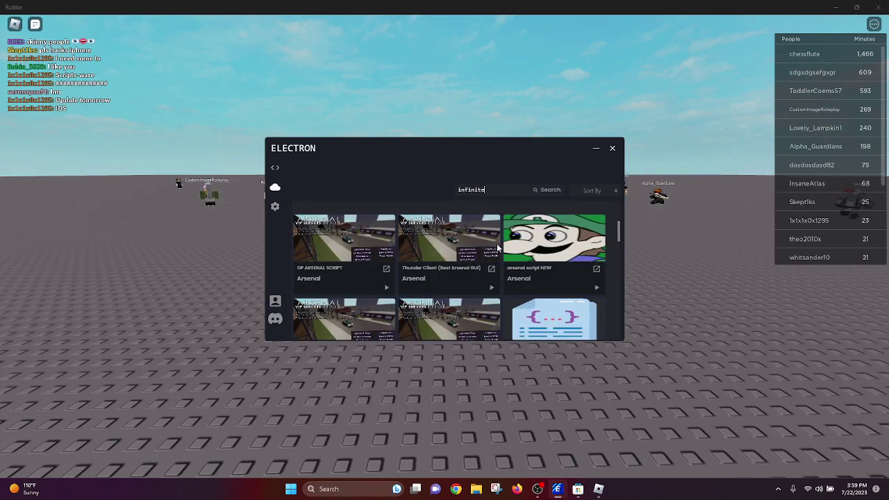
text( yield)
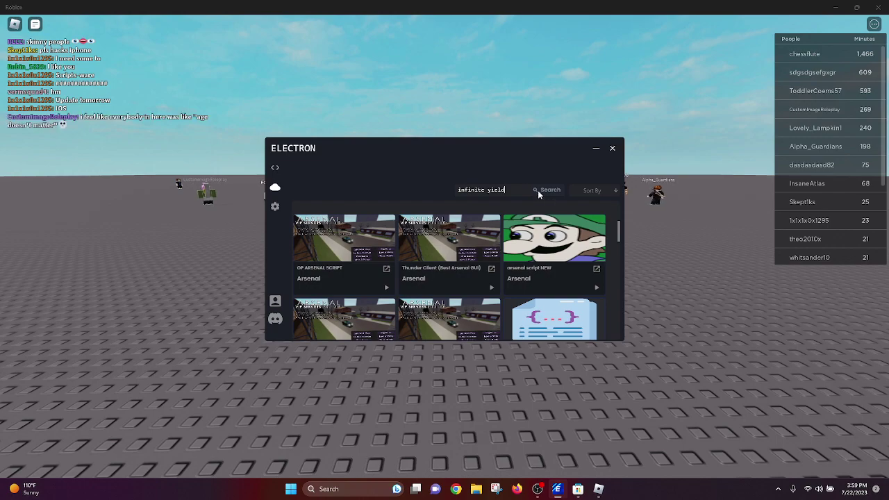
scroll(378, 275, down, 2)
scroll(378, 275, up, 2)
key(ctrl+a)
key(BackSpace)
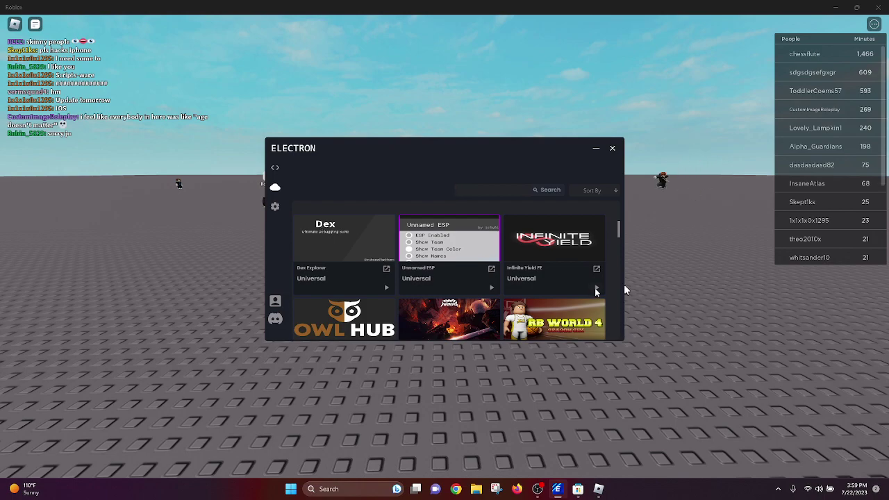
Look over the script editor and the General Settings page, and return to the script hub.
click(274, 170)
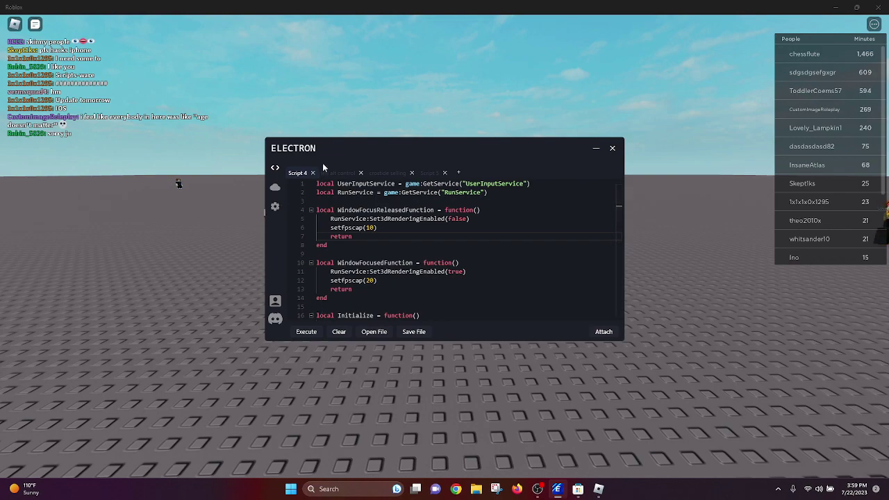
click(275, 207)
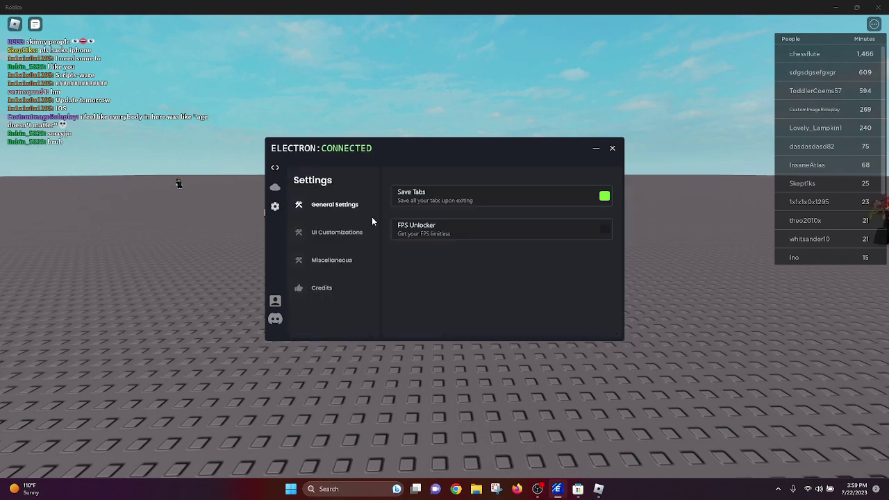
click(275, 188)
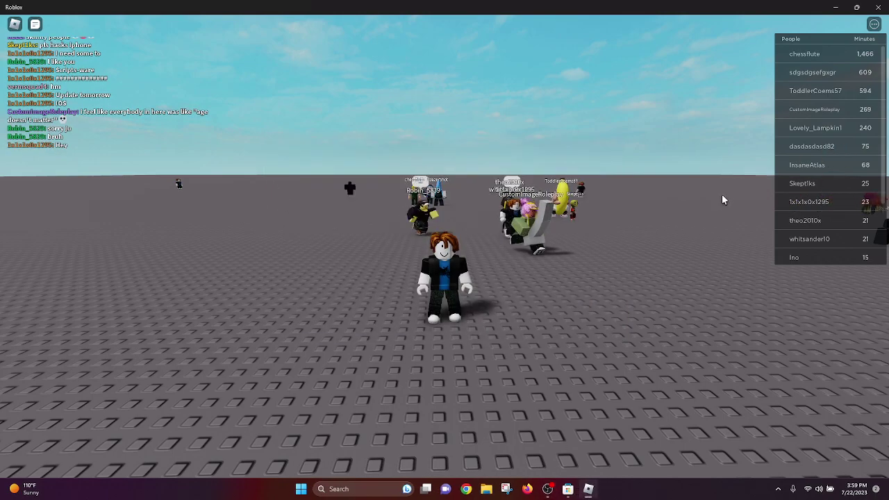
Minimize Roblox, relaunch Electron.exe from the Electron folder on the desktop and return to the game.
key(s)
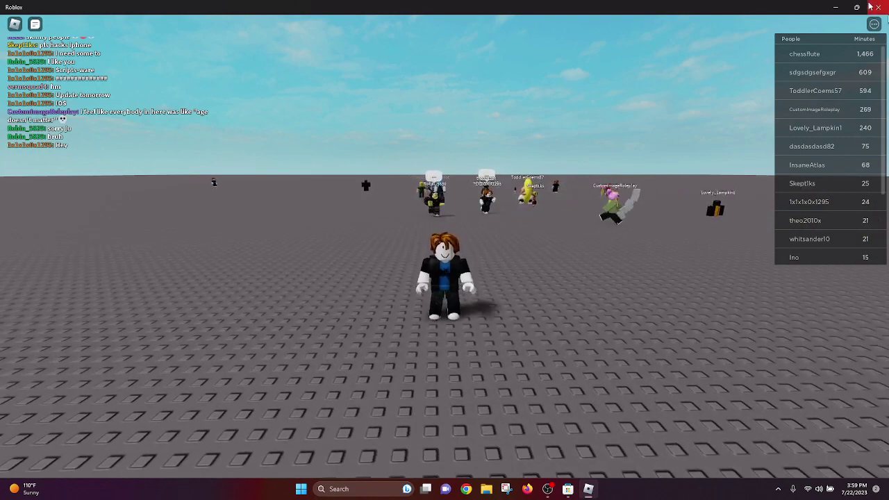
click(826, 5)
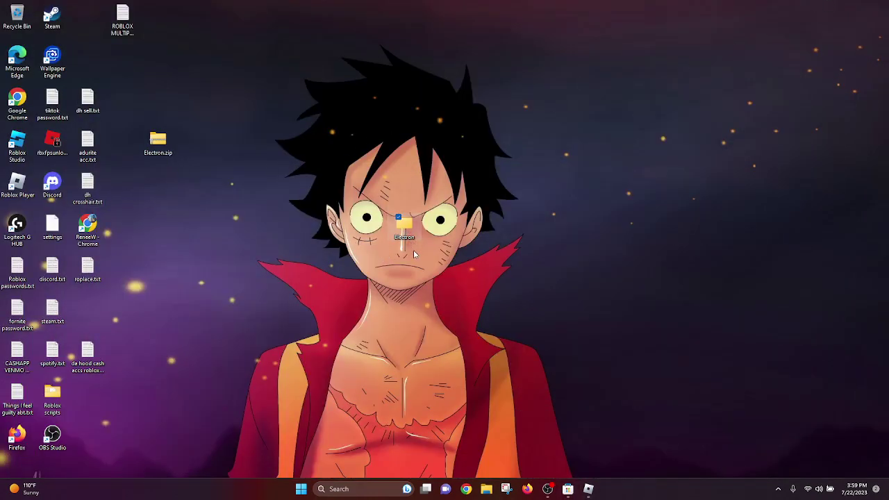
double_click(405, 226)
double_click(304, 149)
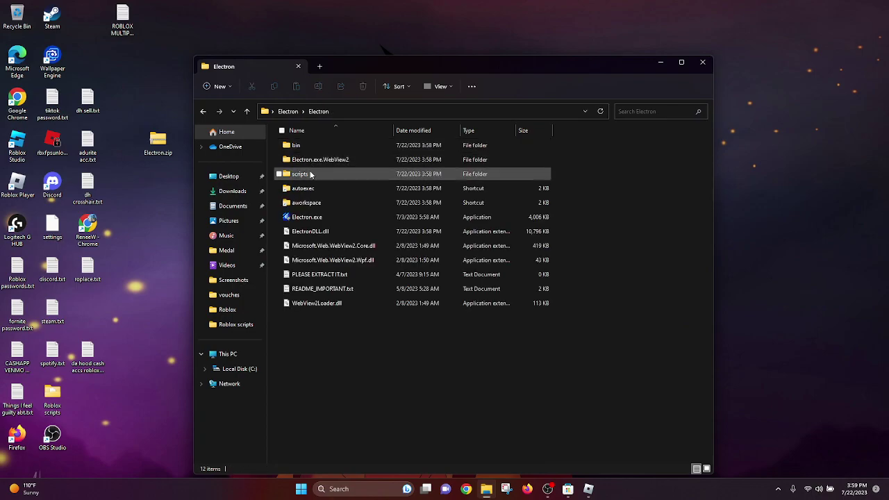
double_click(308, 217)
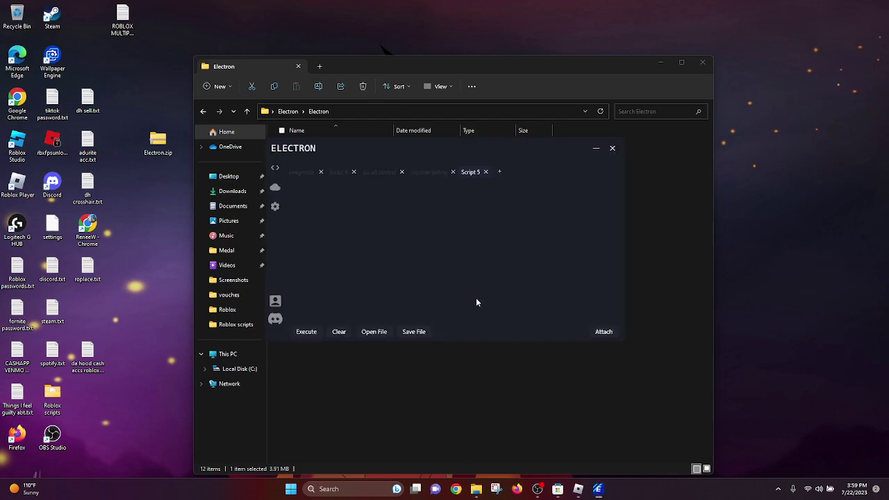
click(702, 62)
click(580, 490)
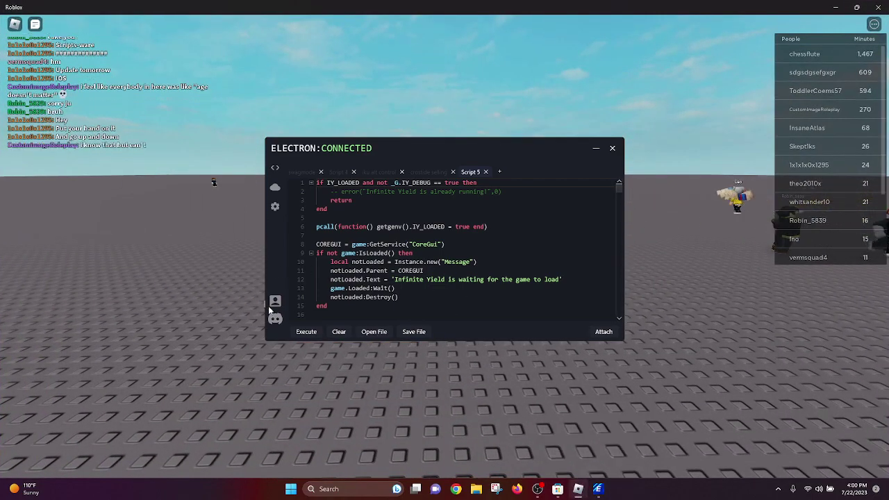
Run Infinite Yield FE from the script hub, minimize Electron and move the character briefly in the game.
click(275, 188)
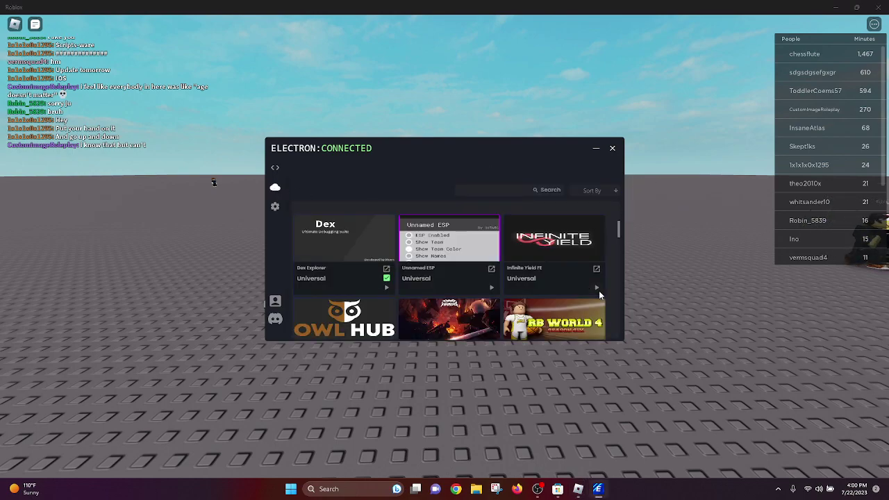
click(596, 148)
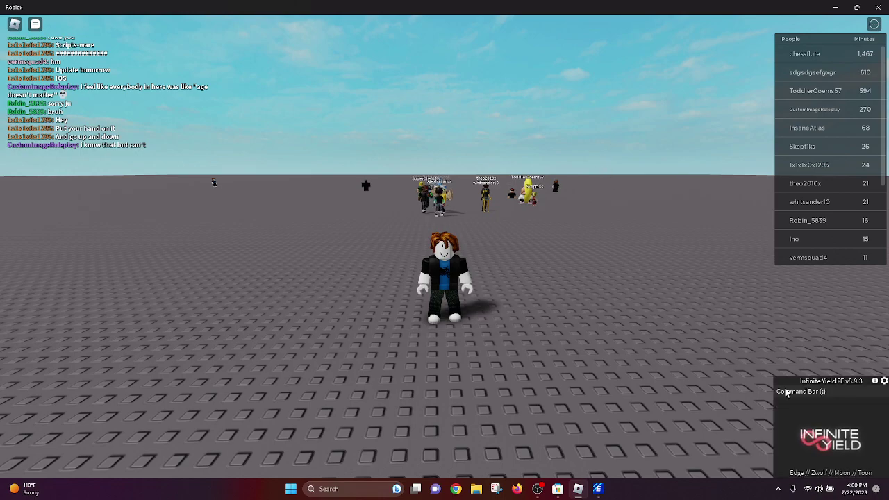
key(s)
key(w)
key(s)
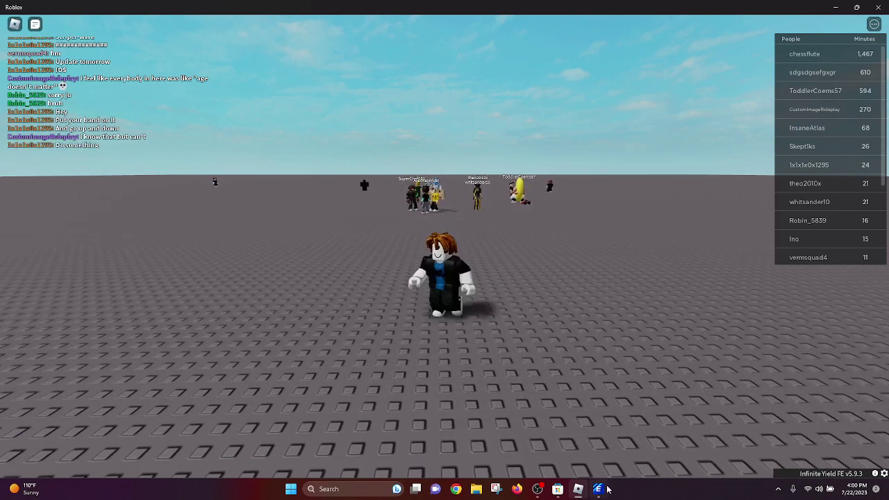
Restore Electron, run Unnamed ESP and Dex Explorer from the script hub, and minimize Electron.
click(603, 489)
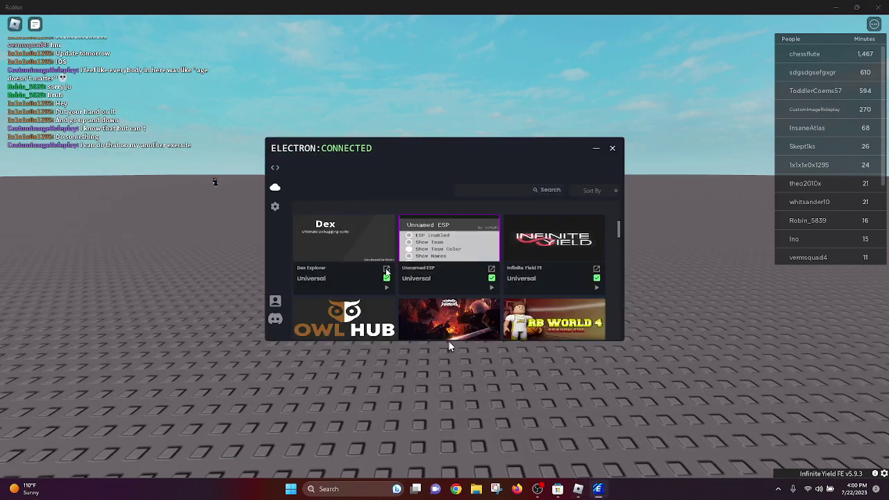
click(386, 287)
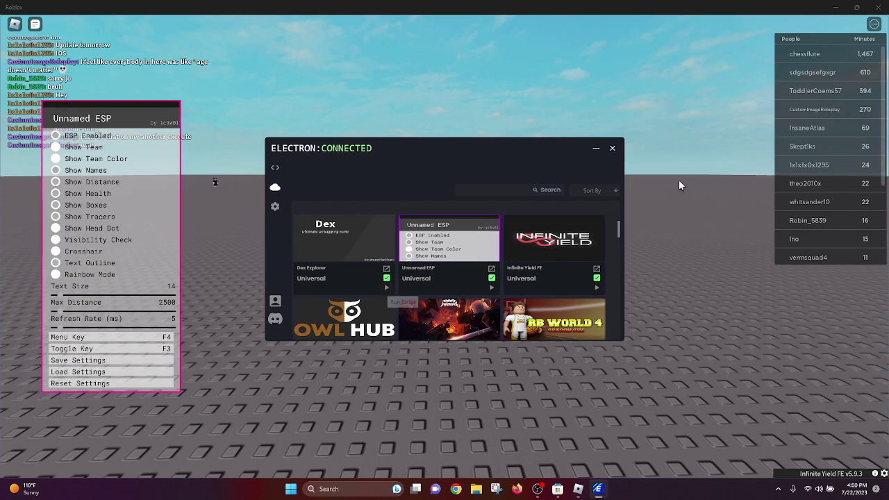
click(597, 150)
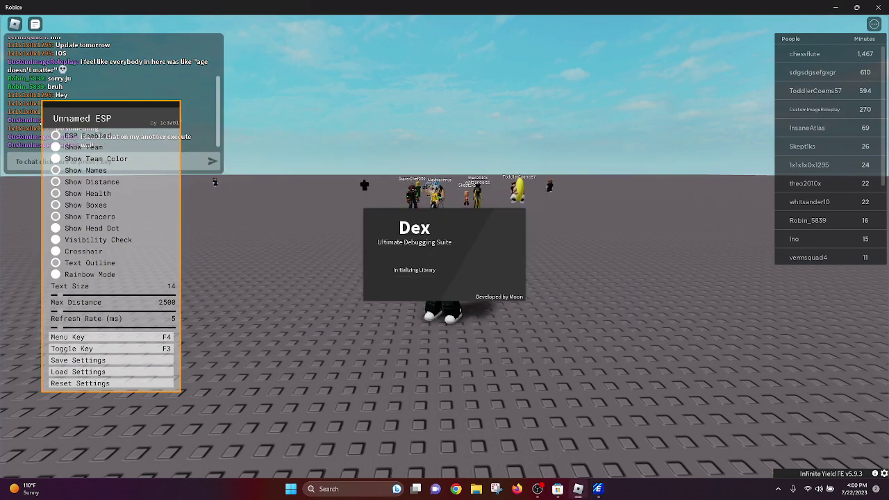
Try the ESP Enabled option and toggle Show Team on and off in the Unnamed ESP menu.
key(a)
click(56, 136)
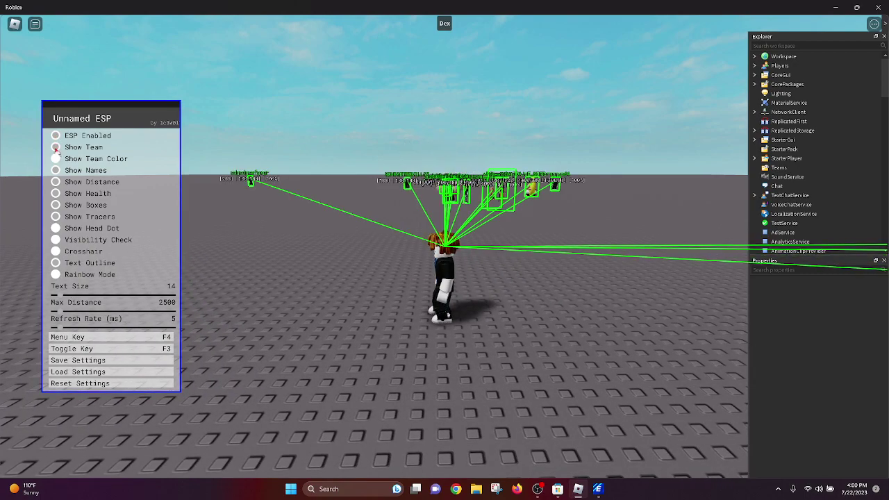
key(s)
click(56, 149)
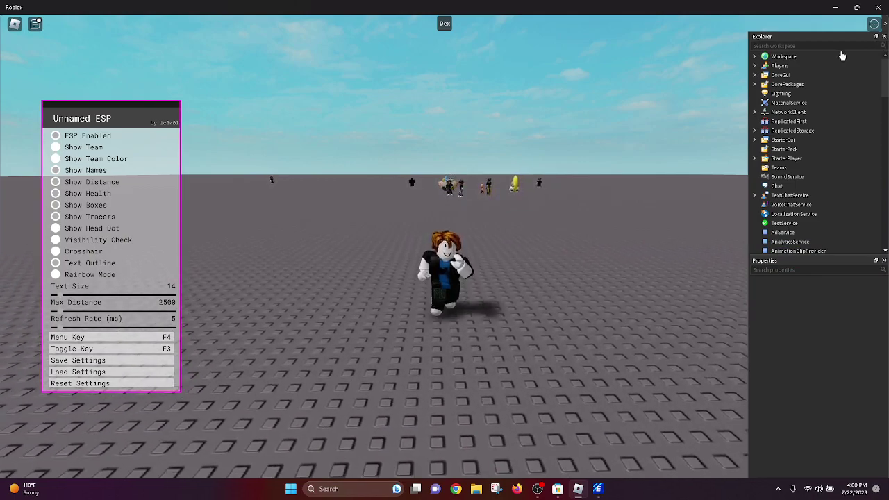
Expand and collapse Workspace in the Dex Explorer, and close the Explorer and Properties windows.
click(754, 56)
click(754, 56)
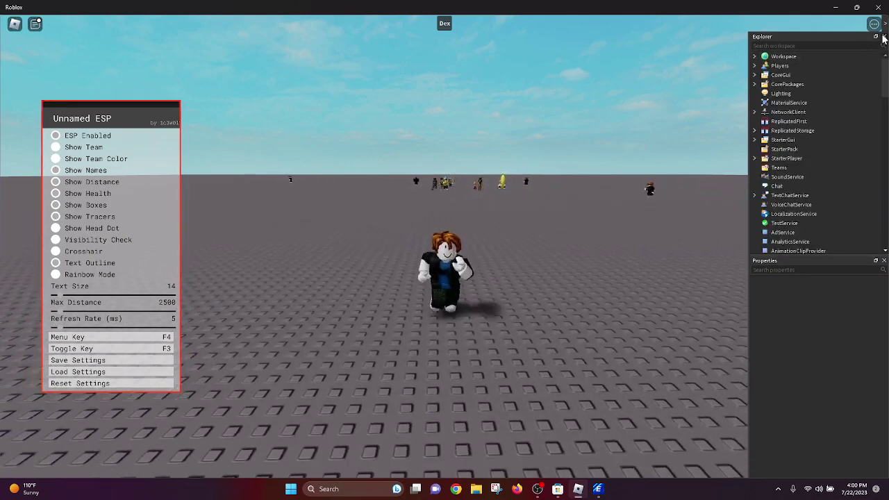
click(884, 37)
key(w)
click(884, 37)
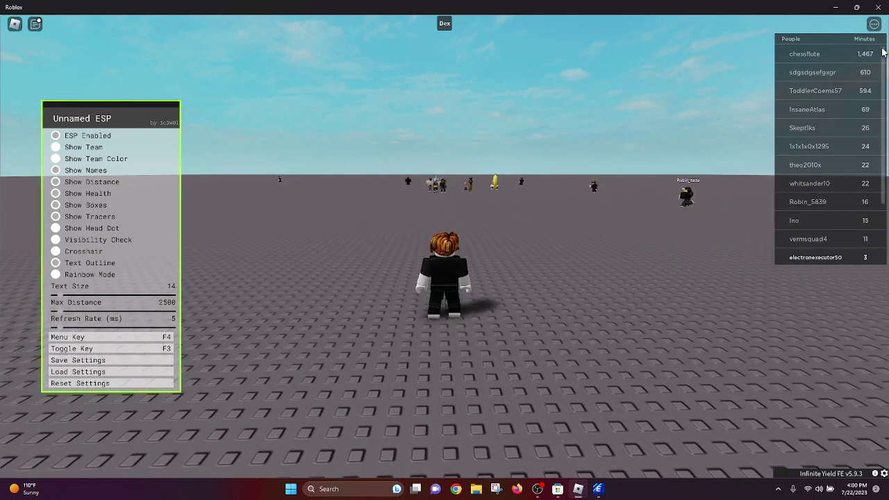
Hide the player list and browse the Infinite Yield command list.
key(w)
key(Tab)
mouse_move(841, 474)
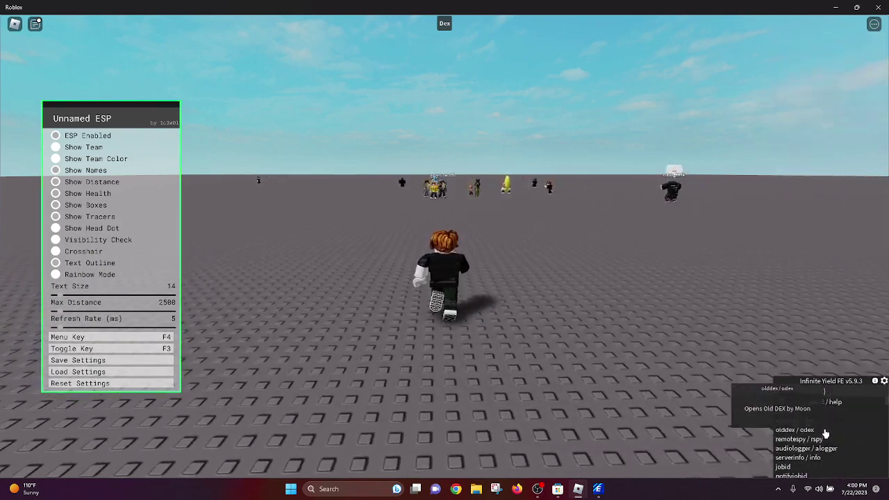
scroll(825, 451, down, 3)
Jump and move the character around the baseplate with the scripts running.
right_click(655, 358)
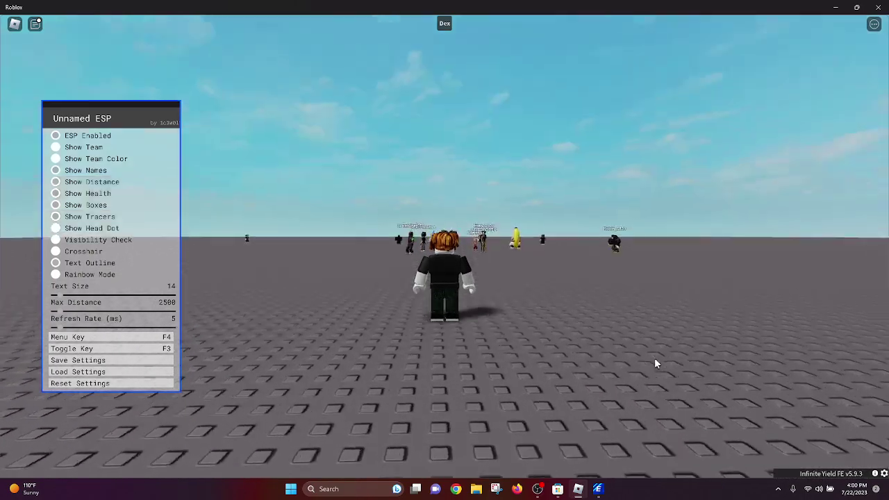
key(space)
right_click(591, 344)
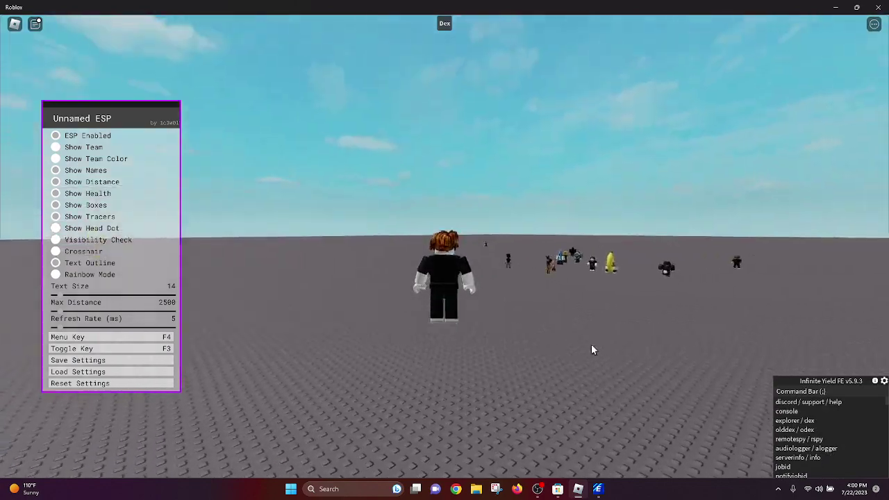
key(space)
key(w)
key(space)
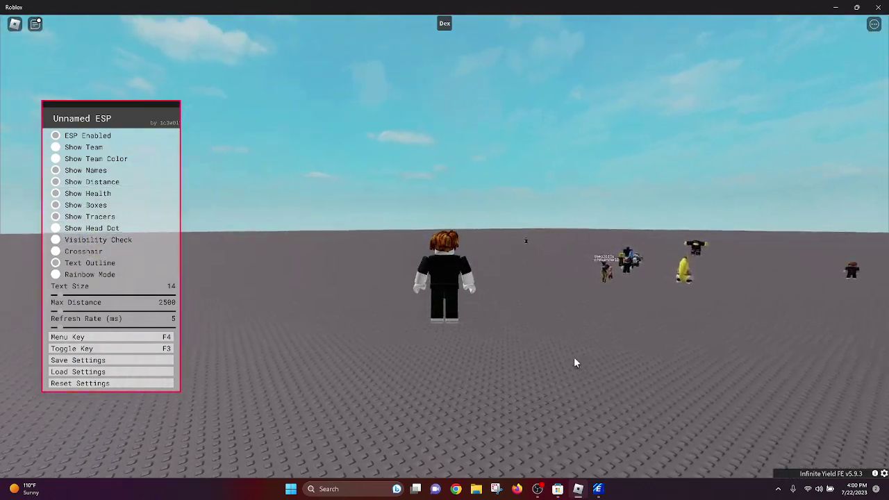
right_click(573, 359)
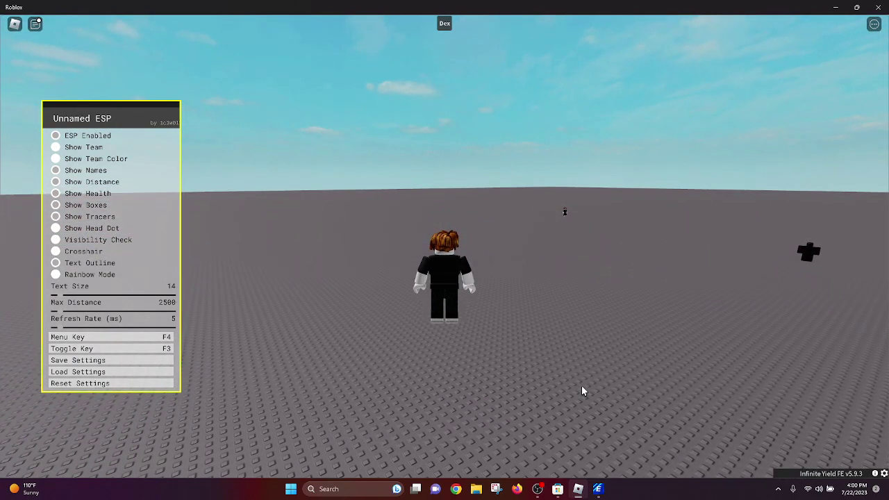
key(s)
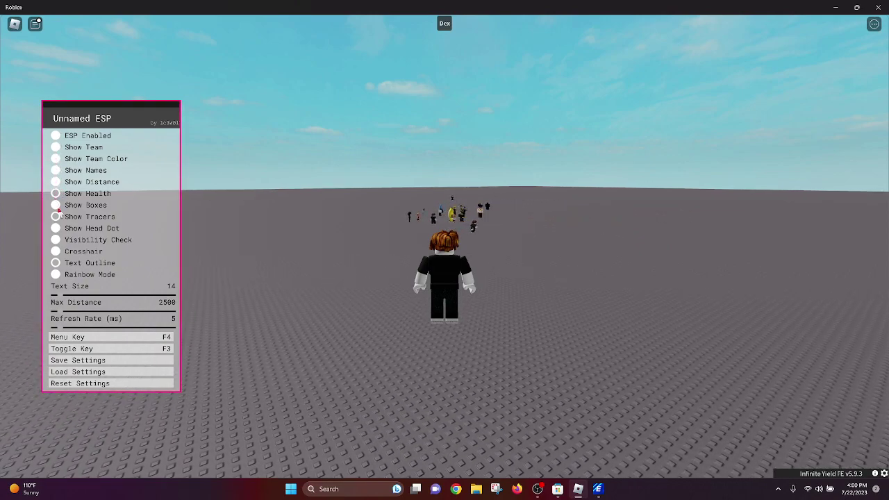
Turn on Show Team, Show Team Color and Show Names in the Unnamed ESP menu, and switch to OBS.
click(57, 147)
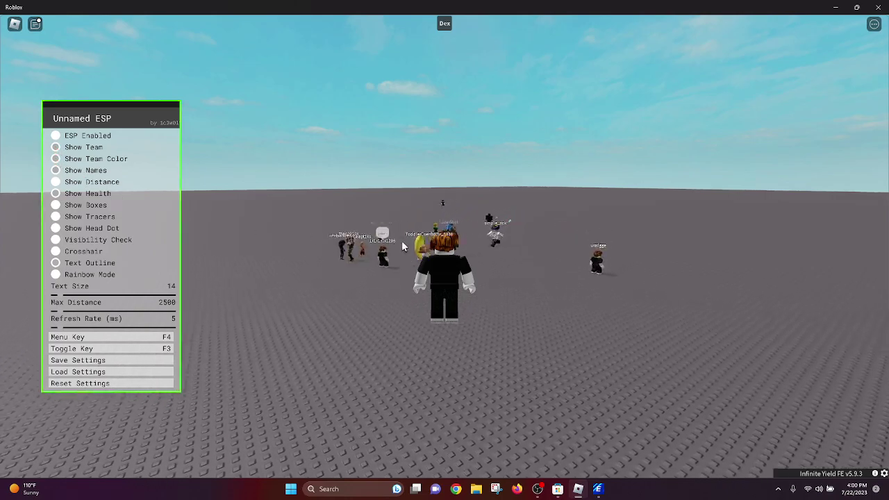
key(w)
right_click(571, 413)
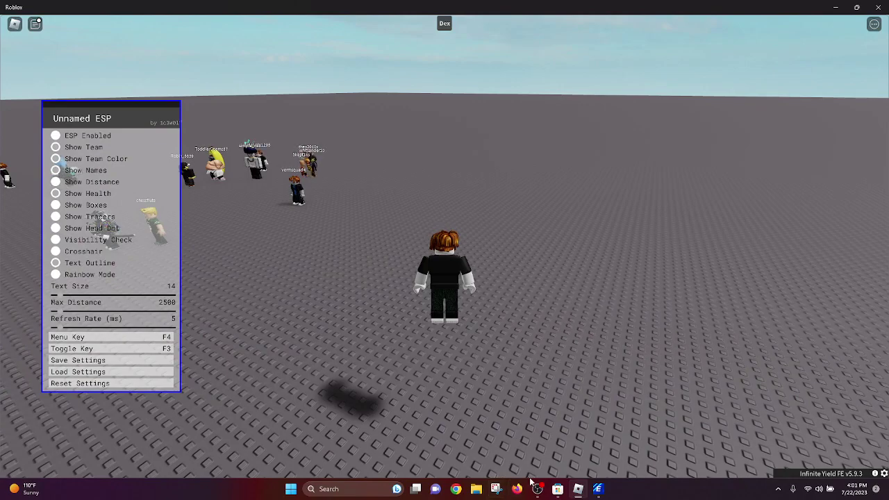
click(537, 488)
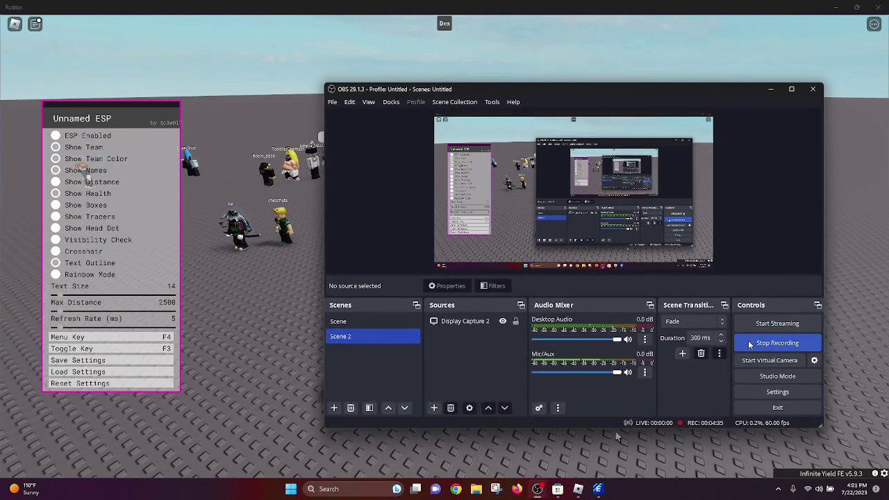